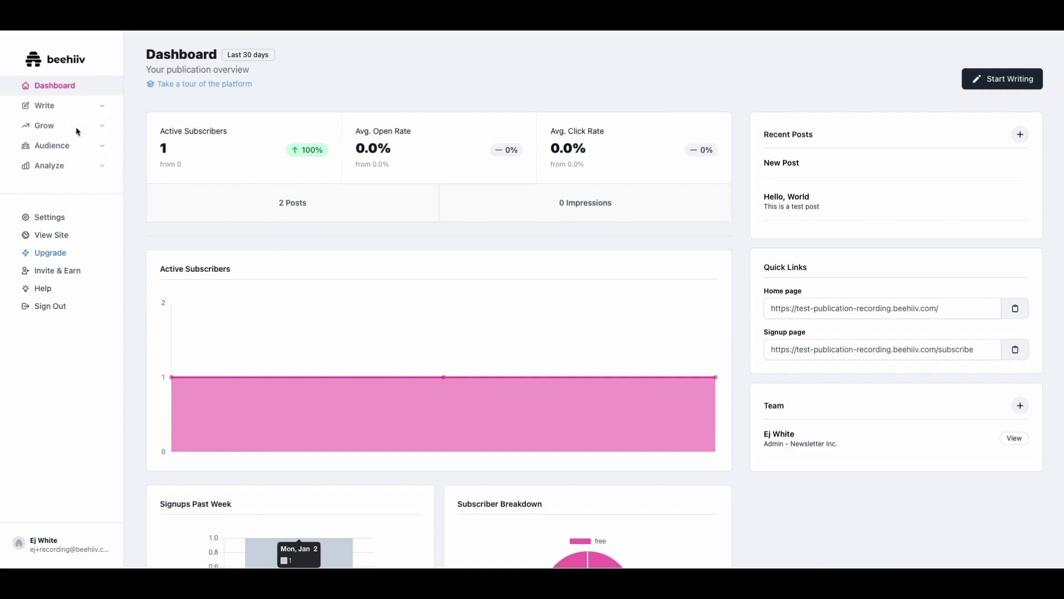
- Open the Magic Links builder under Grow and select the generated link
left_click(44, 124)
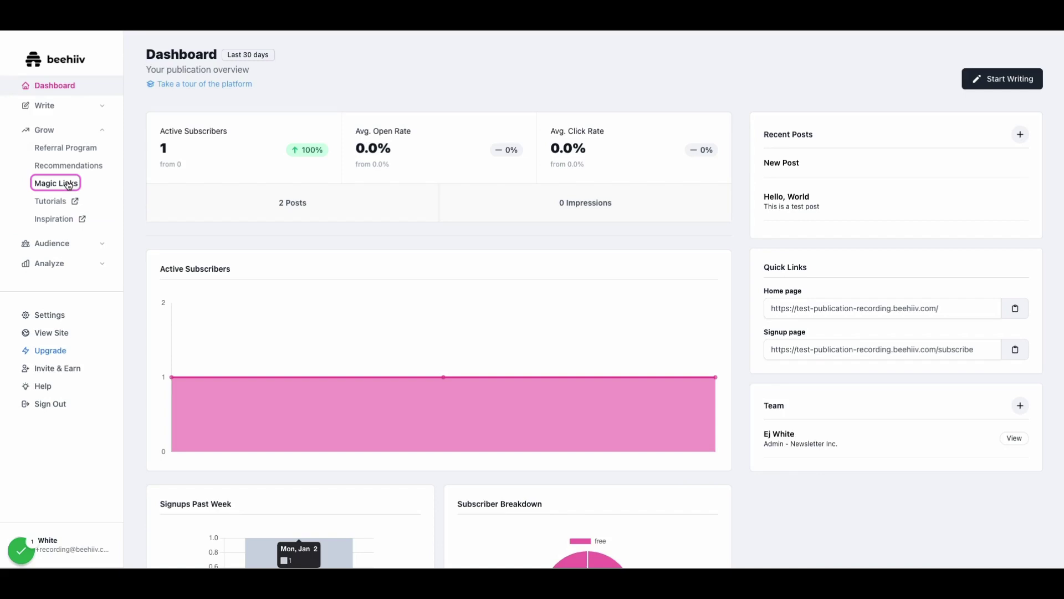
left_click(67, 183)
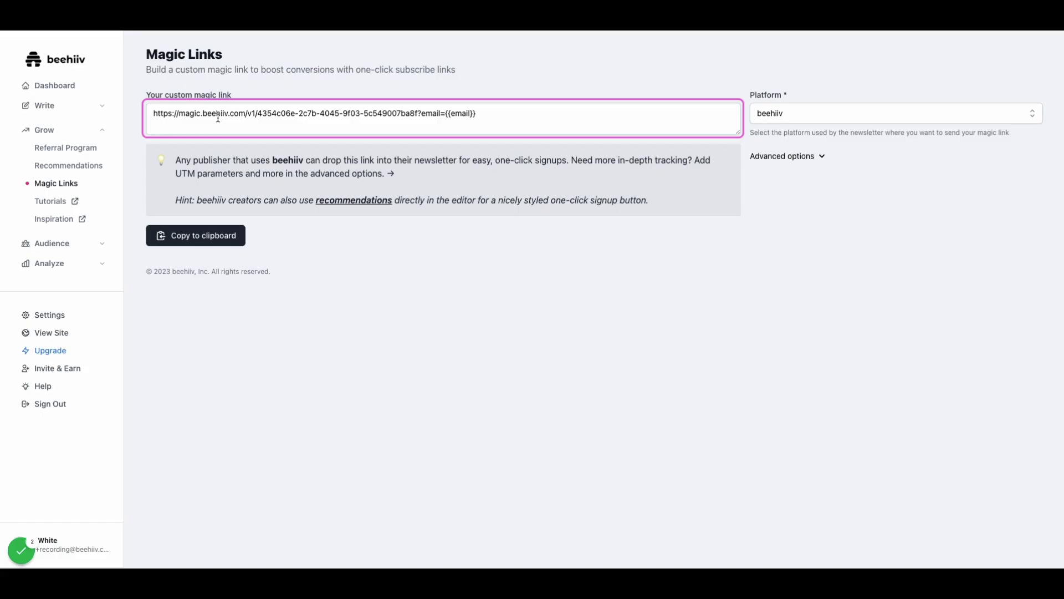
left_click_drag(150, 113, 501, 113)
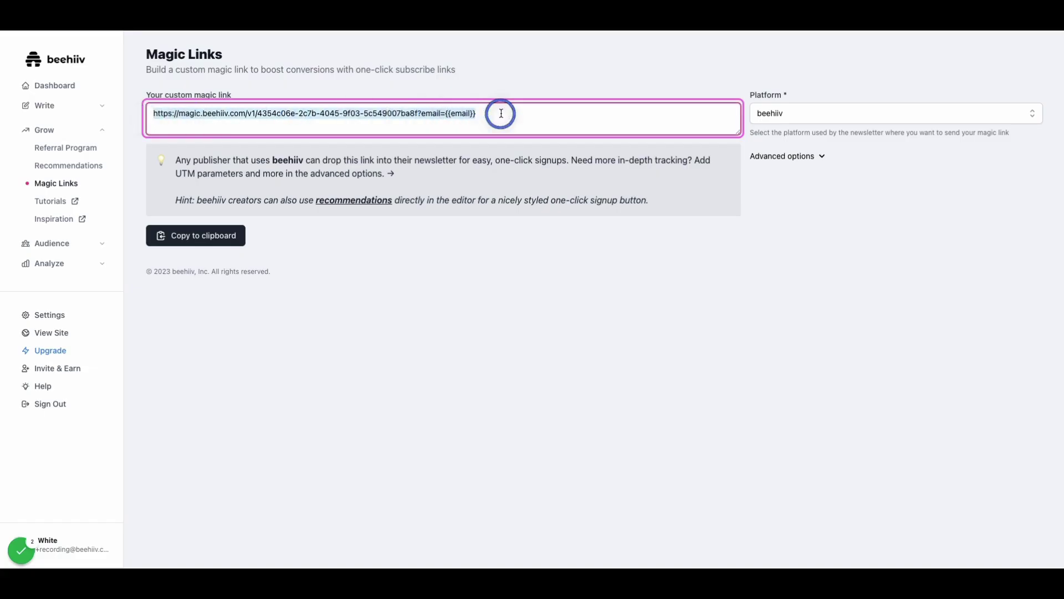
- Set the sending platform to HubSpot so the link ends in email={{contact.email}}
left_click(789, 113)
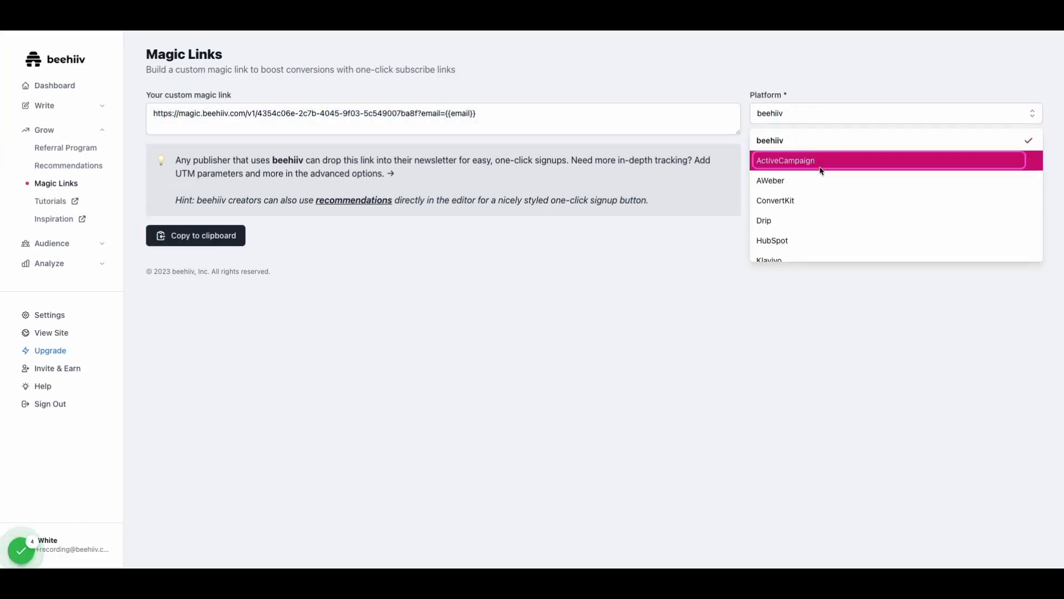
scroll(822, 171, "down", 5)
scroll(809, 205, "up", 5)
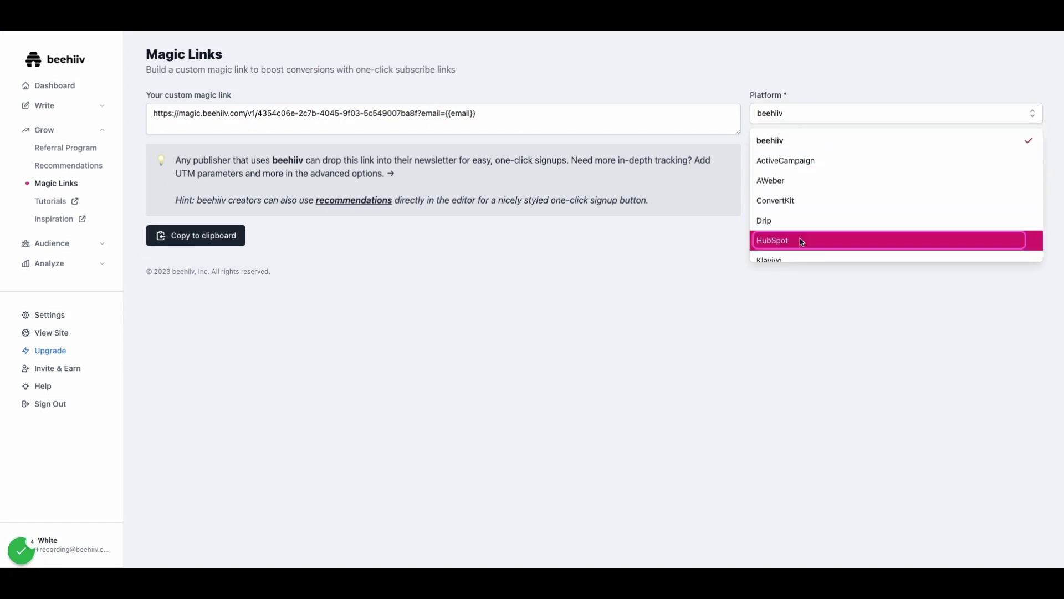
scroll(801, 238, "down", 2)
left_click(785, 199)
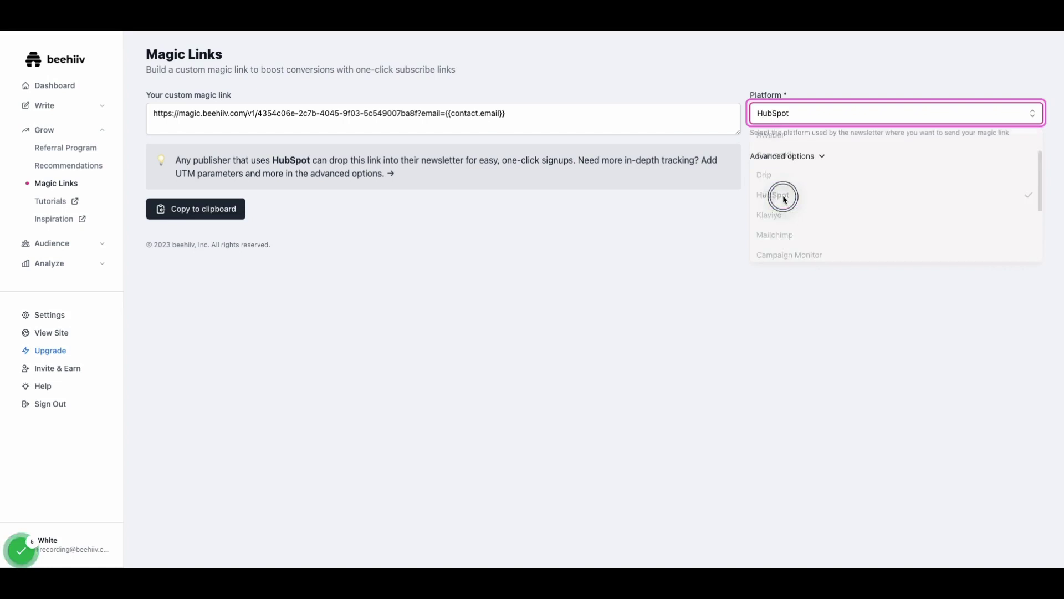
left_click(802, 116)
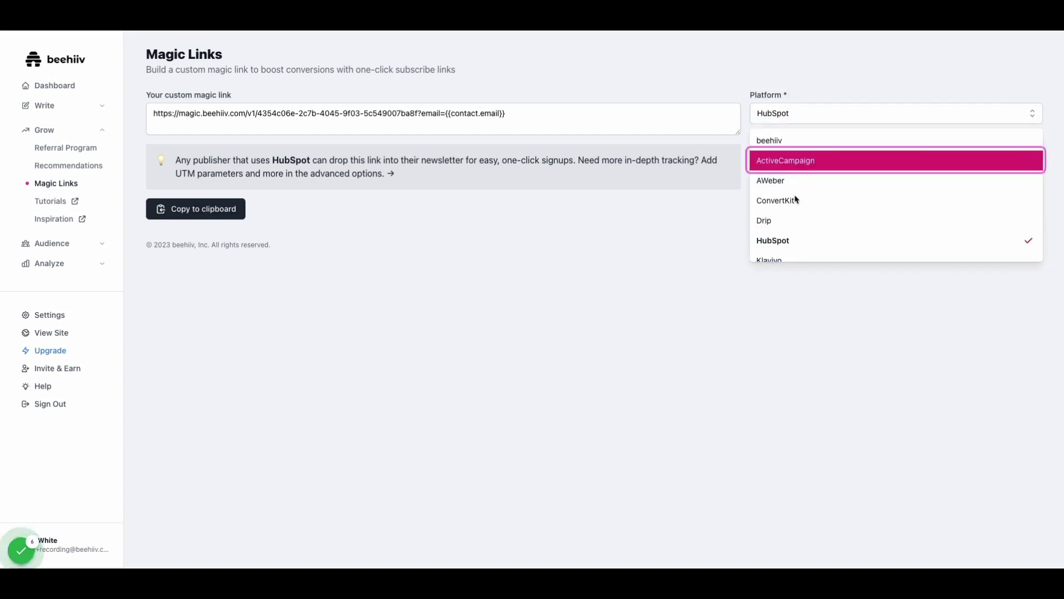
left_click(768, 117)
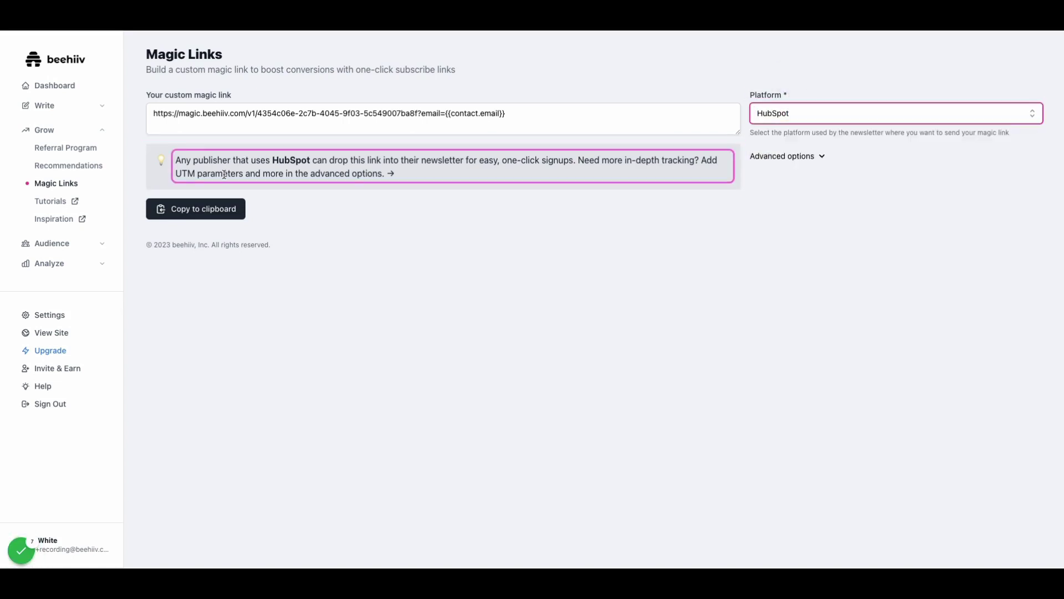
left_click(811, 155)
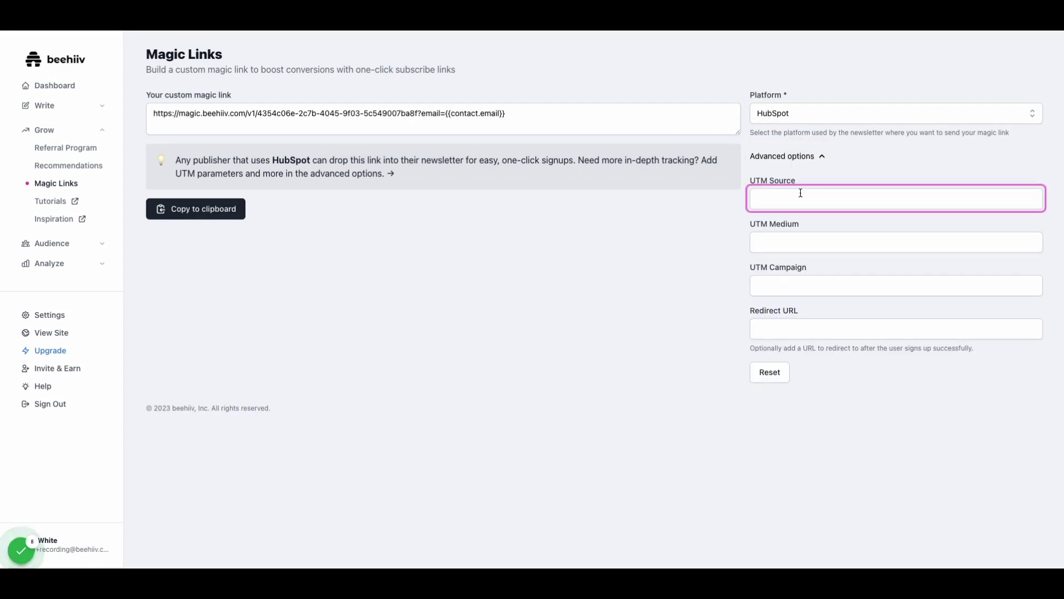
left_click(779, 198)
left_click(785, 240)
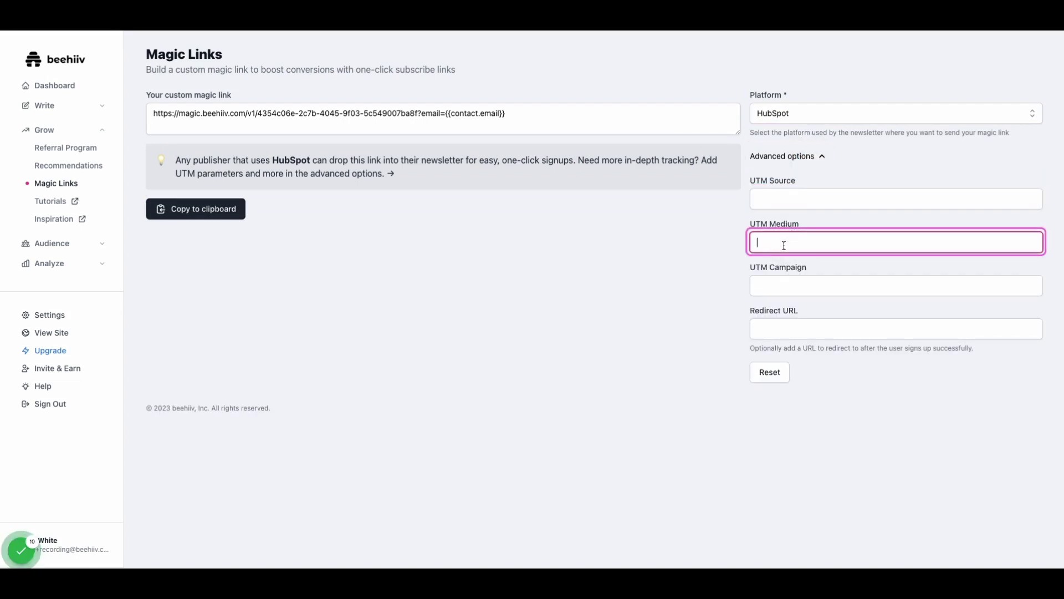
left_click(779, 285)
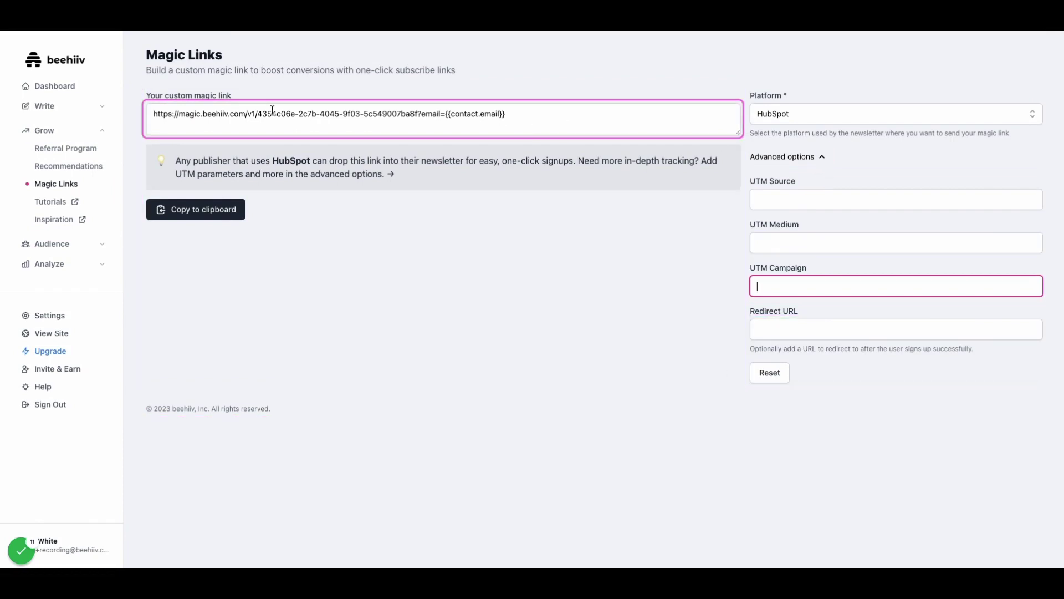
left_click_drag(155, 117, 421, 113)
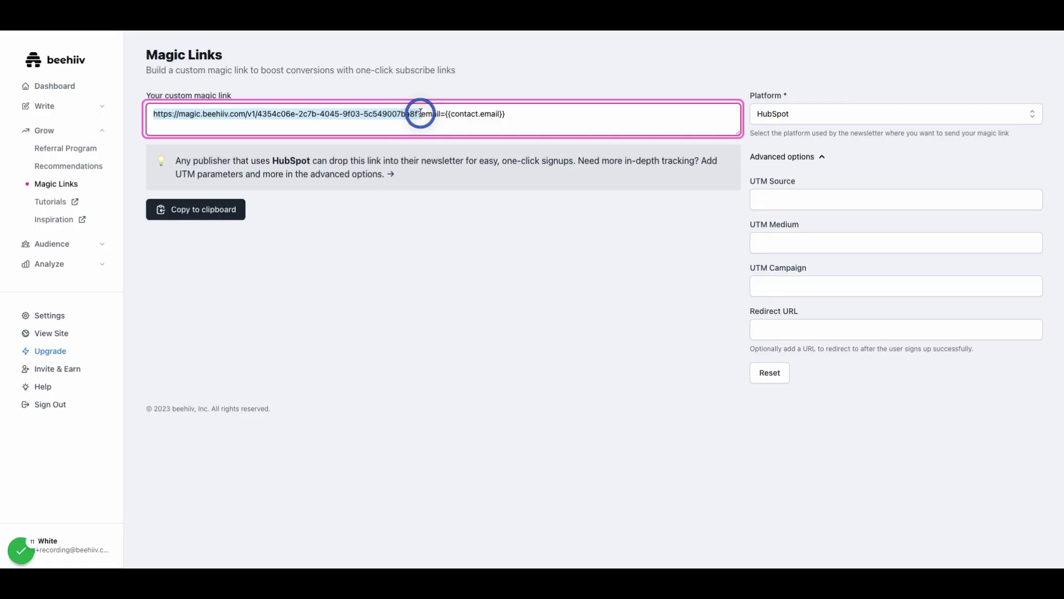
left_click_drag(442, 115, 423, 115)
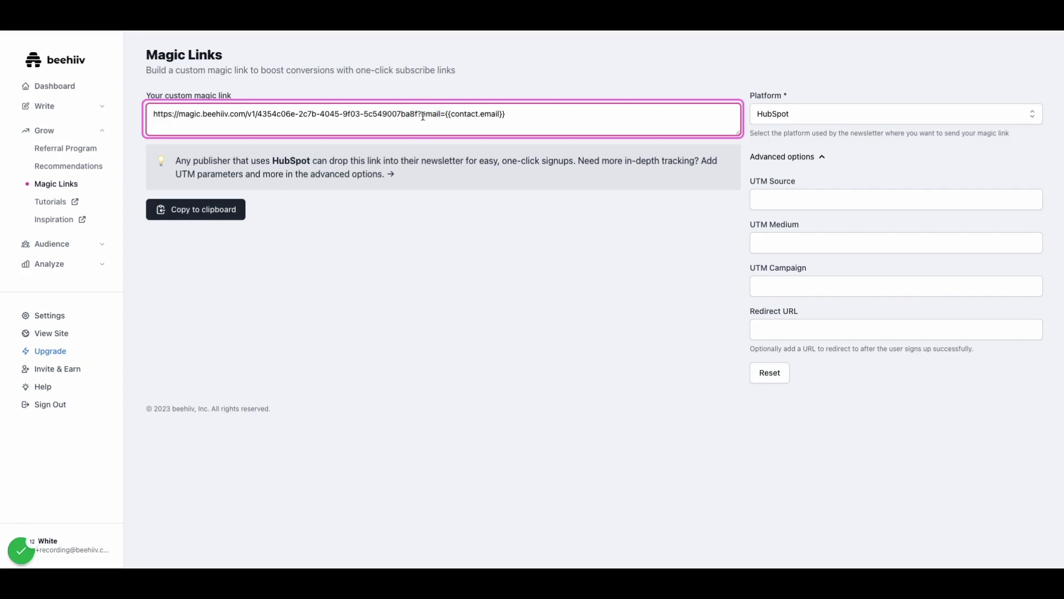
left_click(440, 114)
double_click(440, 114)
left_click_drag(446, 114, 516, 111)
key("Tab")
key("shift+Tab")
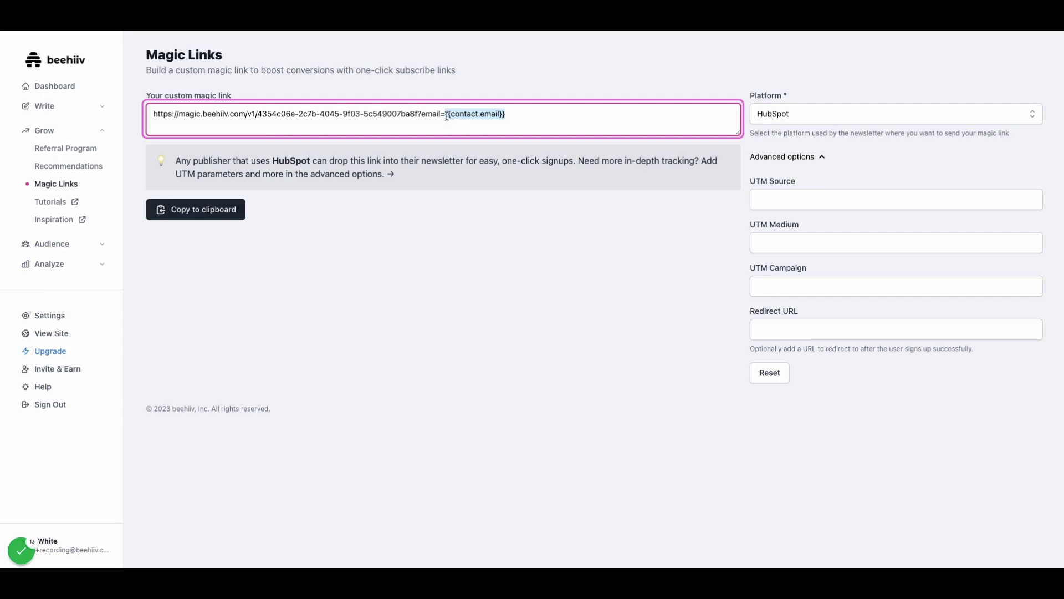
left_click_drag(446, 115, 521, 116)
triple_click(521, 115)
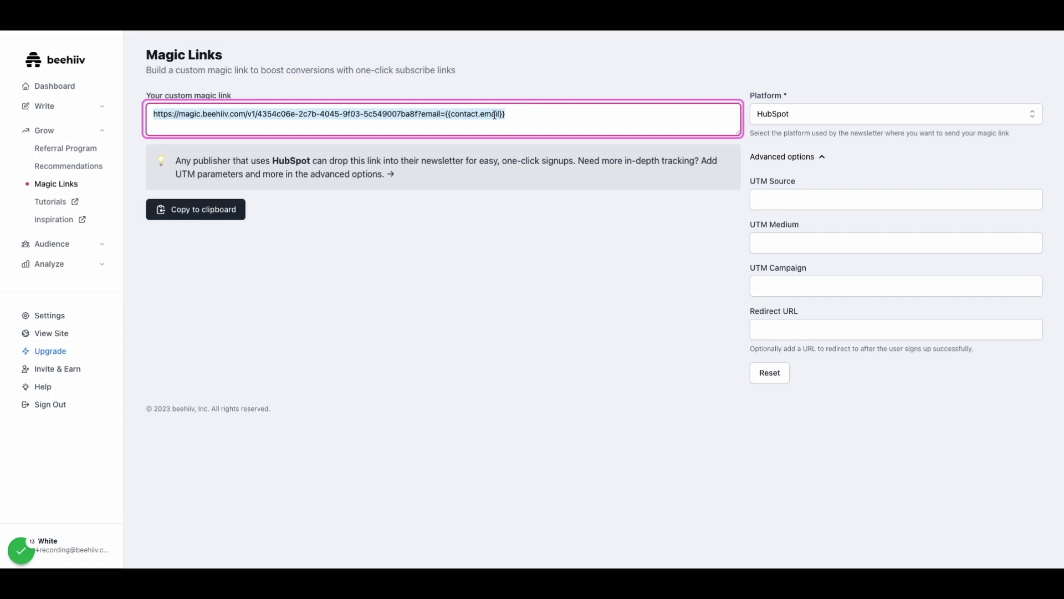
left_click(494, 114)
left_click(447, 115)
left_click(526, 117)
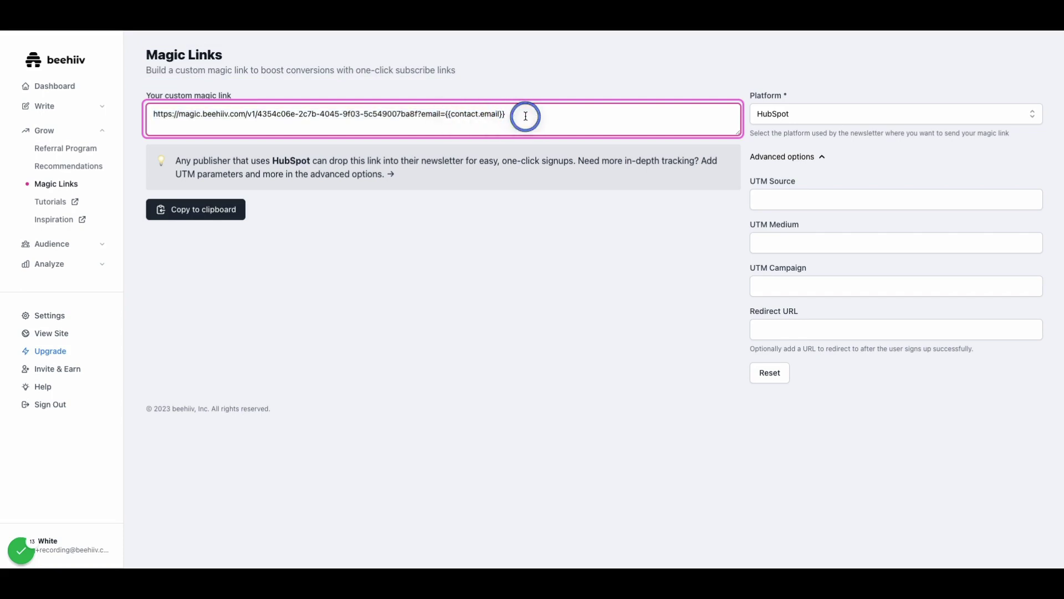
left_click_drag(525, 116, 445, 114)
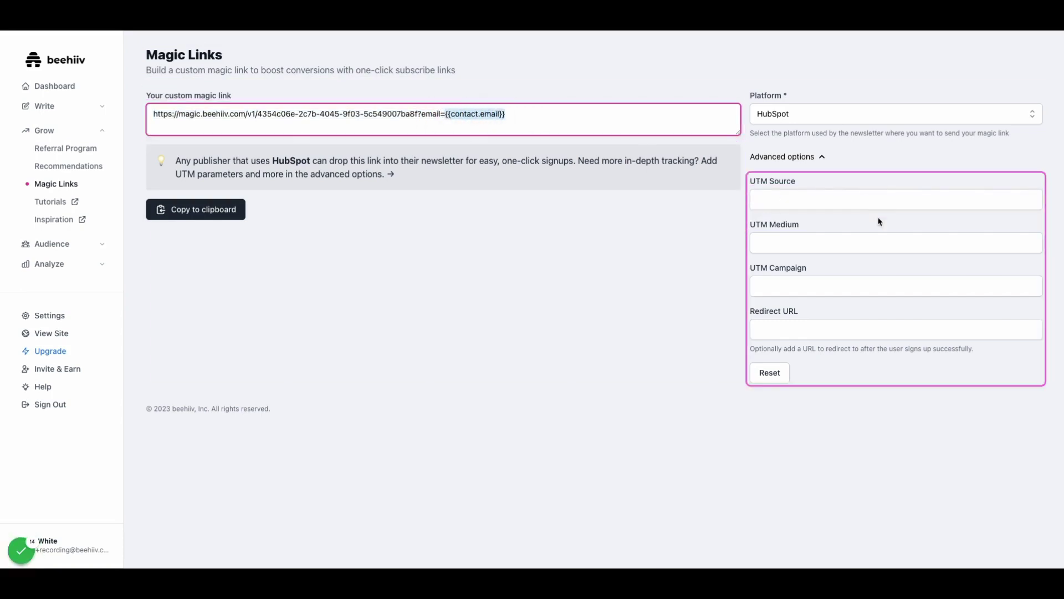
left_click(833, 201)
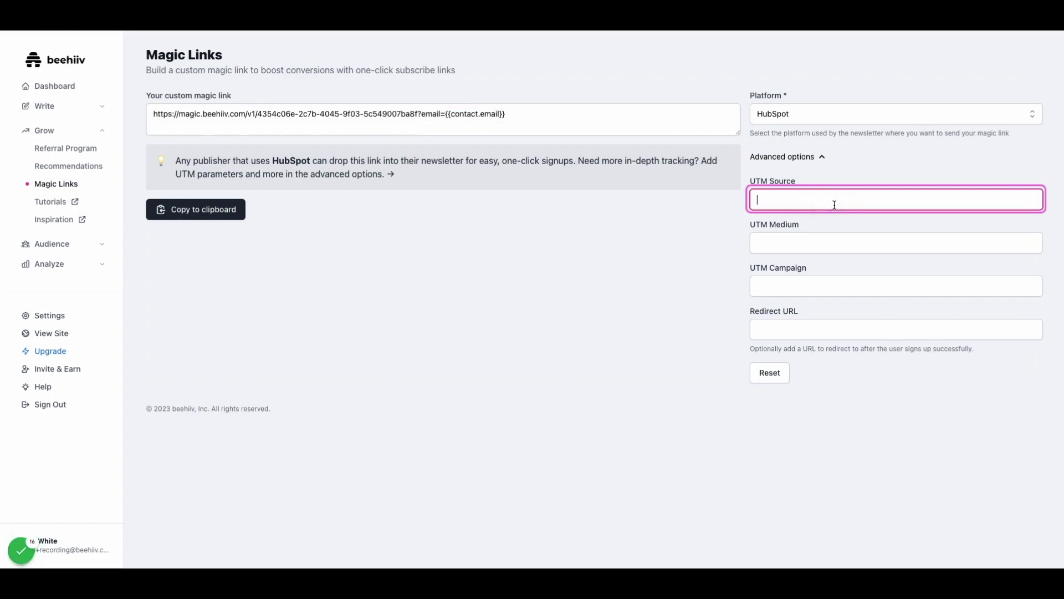
type("newsletter")
left_click(829, 242)
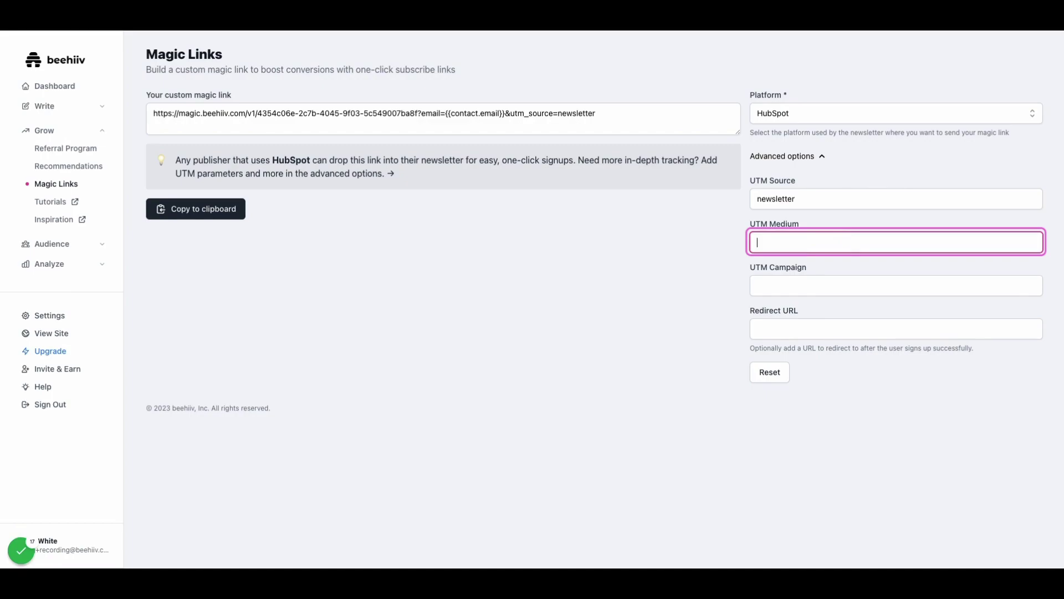
type("sponsorshi")
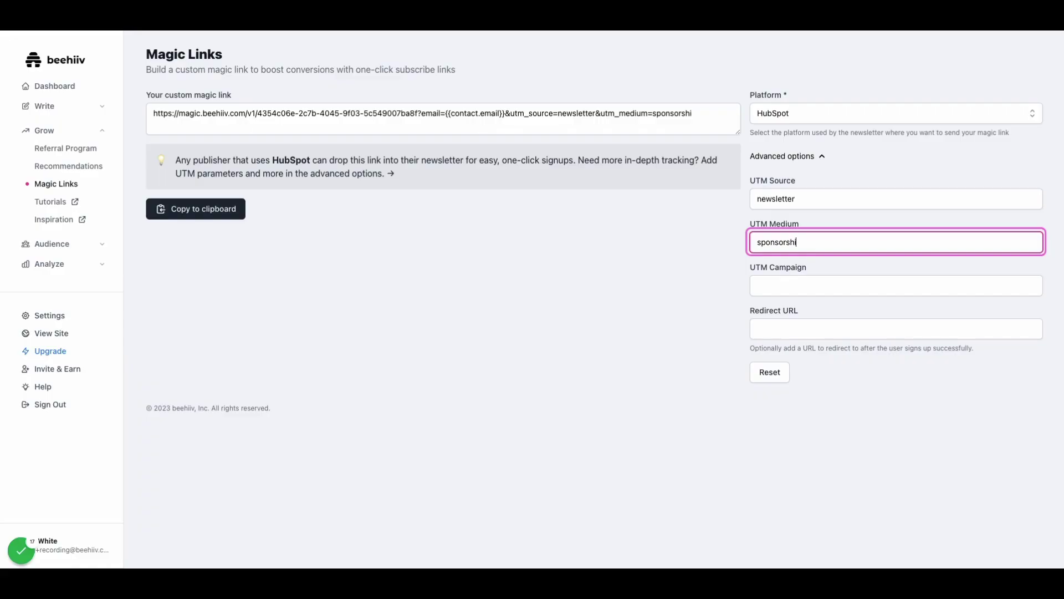
type("p")
left_click(896, 285)
type("Q1")
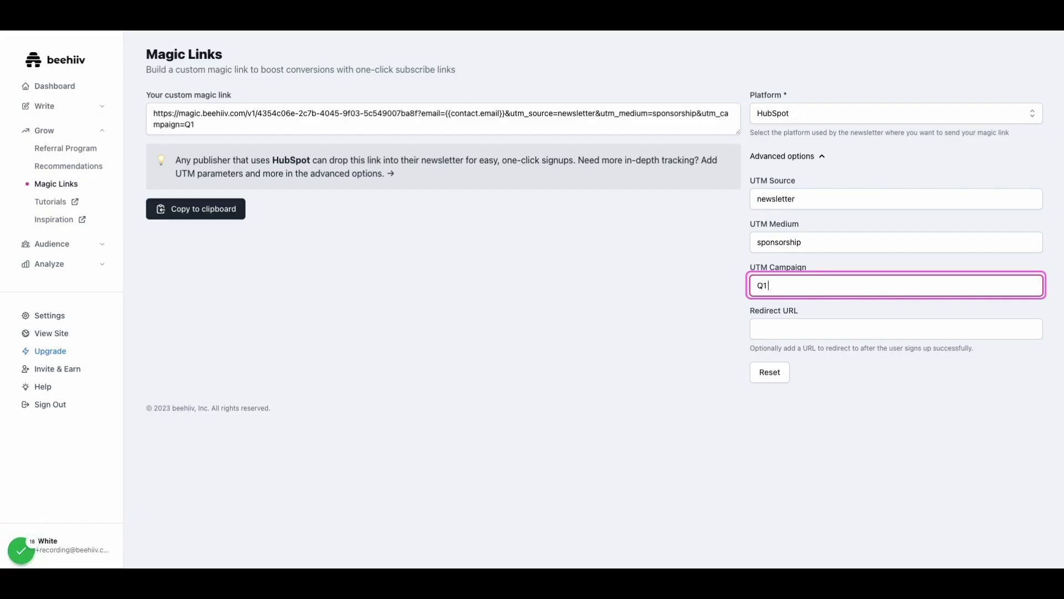
type(" Campaign")
left_click(896, 329)
type("ht")
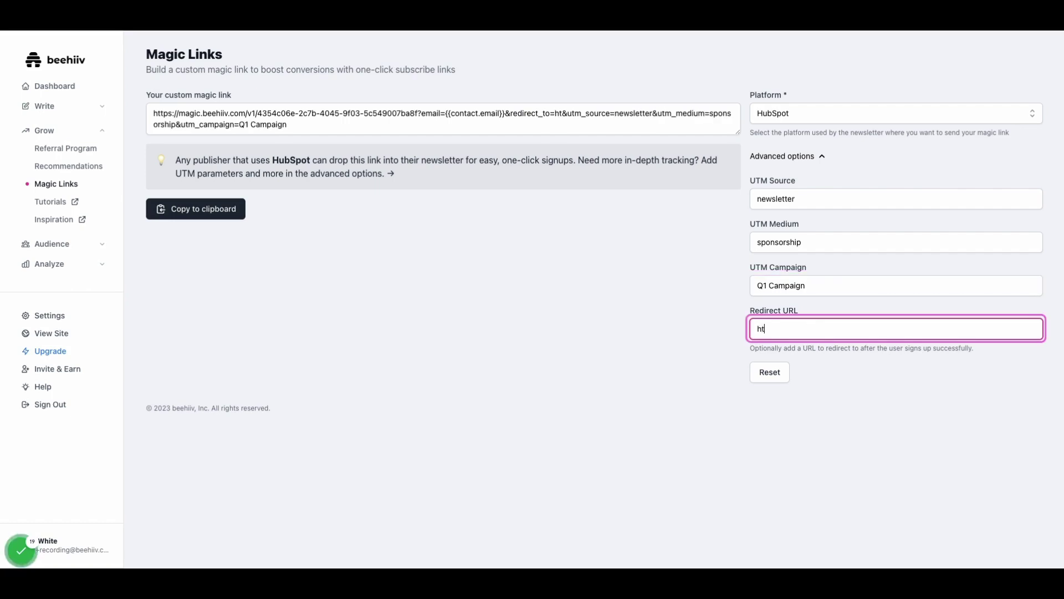
type("tps://www.beehiiv.com")
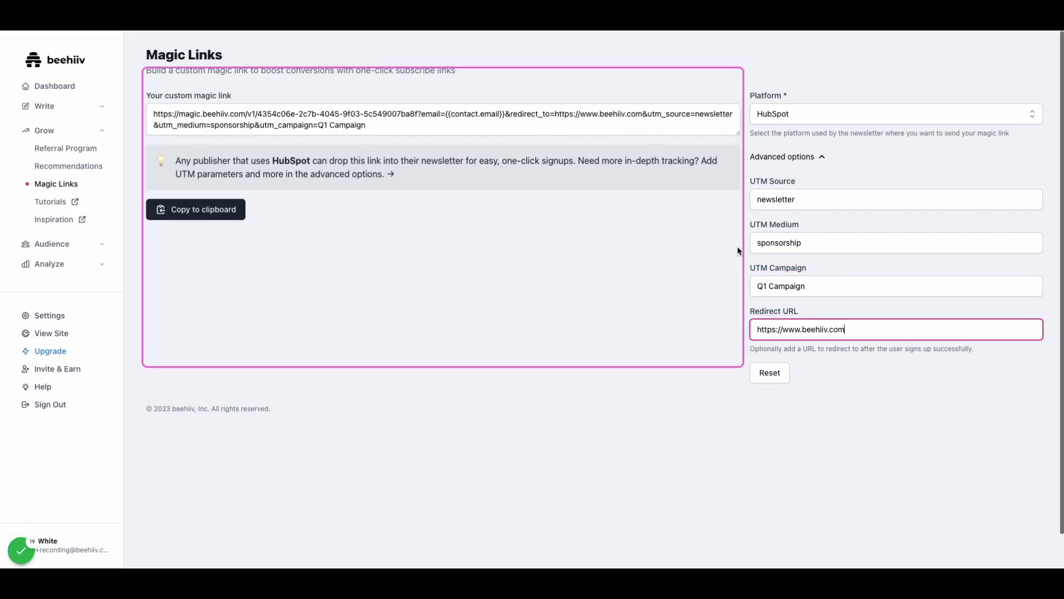
- Copy the finished magic link to the clipboard and open a new tab for testing
left_click(214, 214)
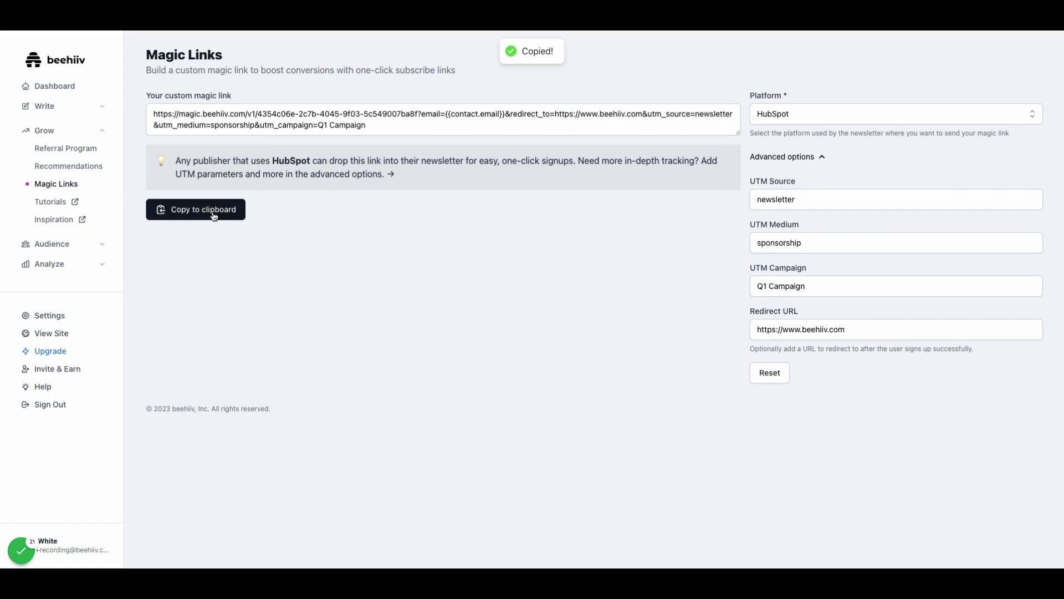
triple_click(364, 121)
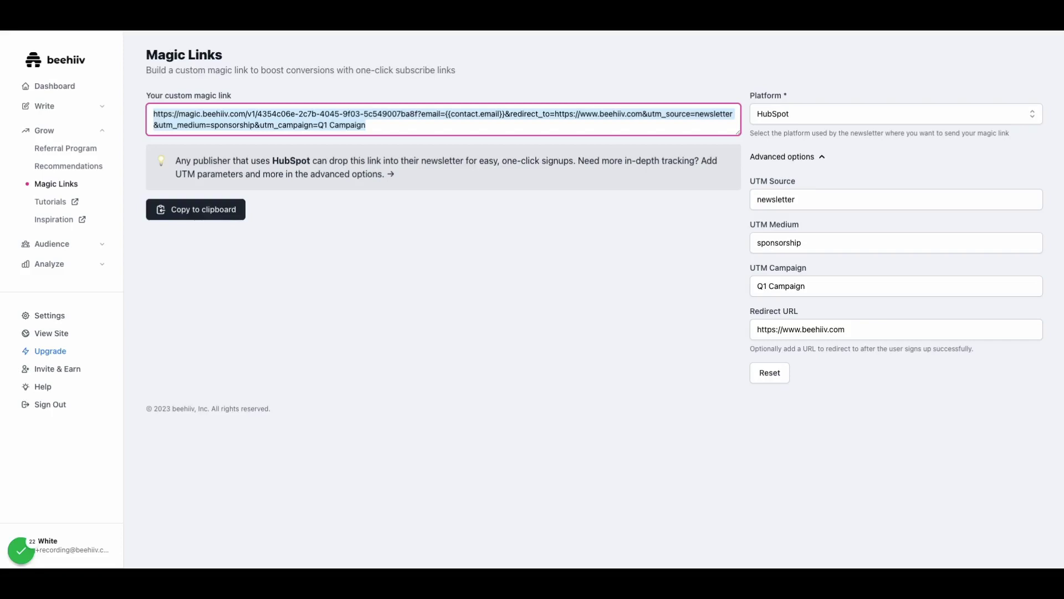
key("super+t")
- Paste the magic link, replace the placeholder with a test e-mail address, and load it
key("super+v")
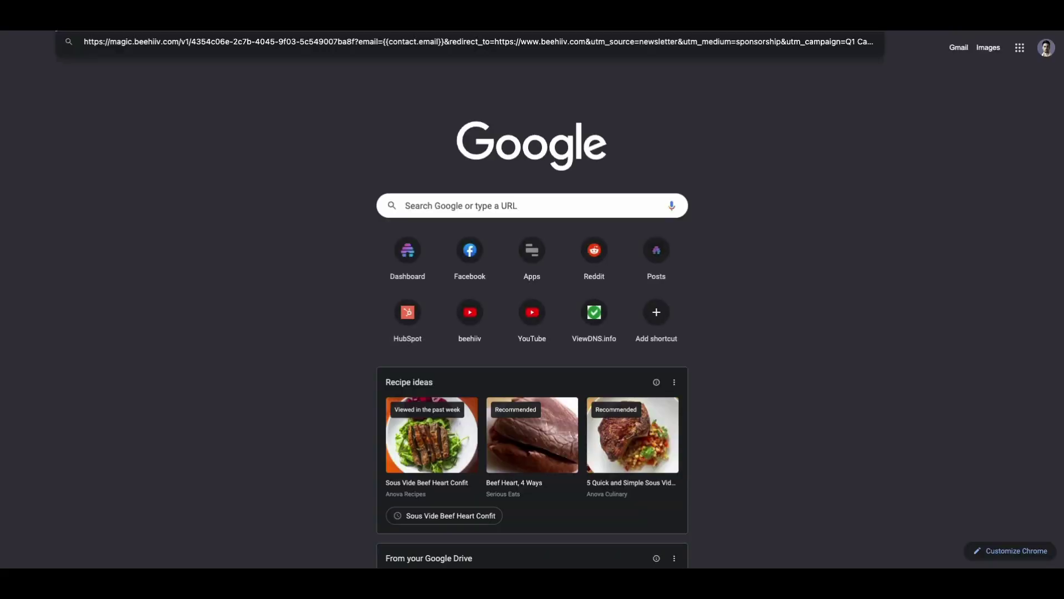
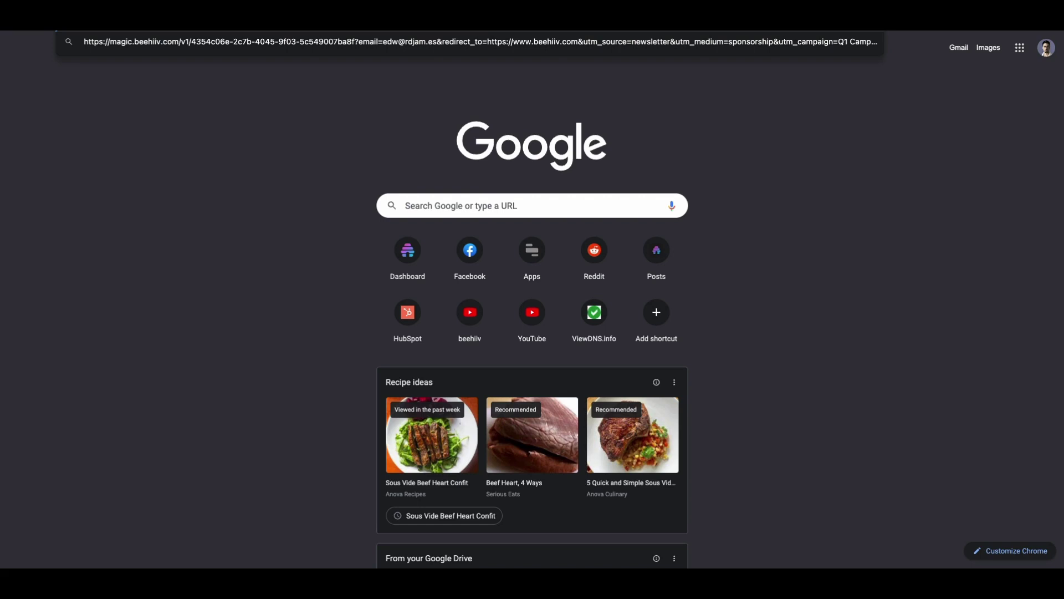
key("Return")
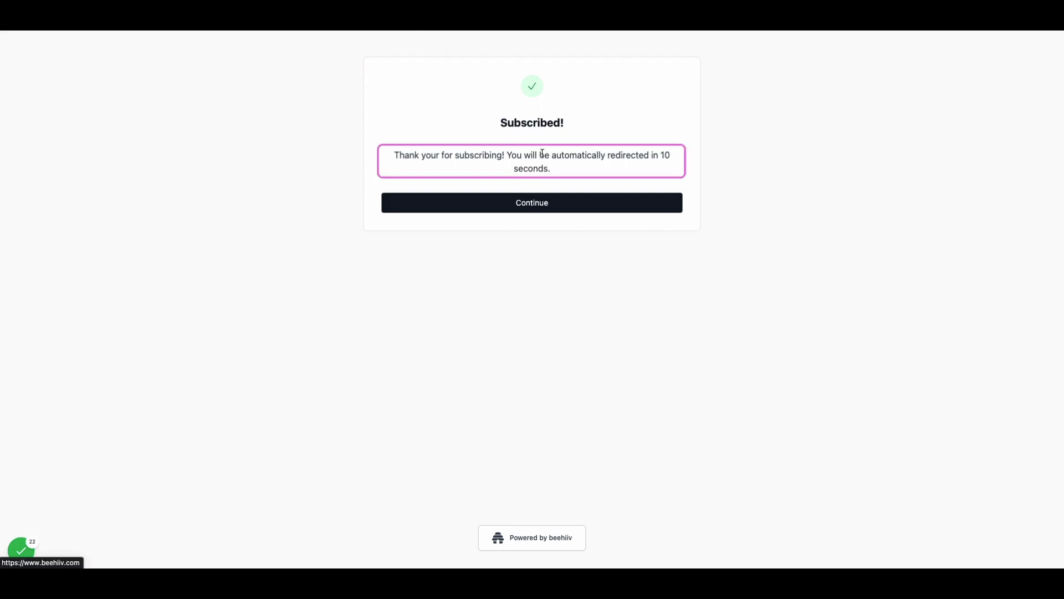
- Continue from the Subscribed! card to the beehiiv.com redirect page
left_click(526, 204)
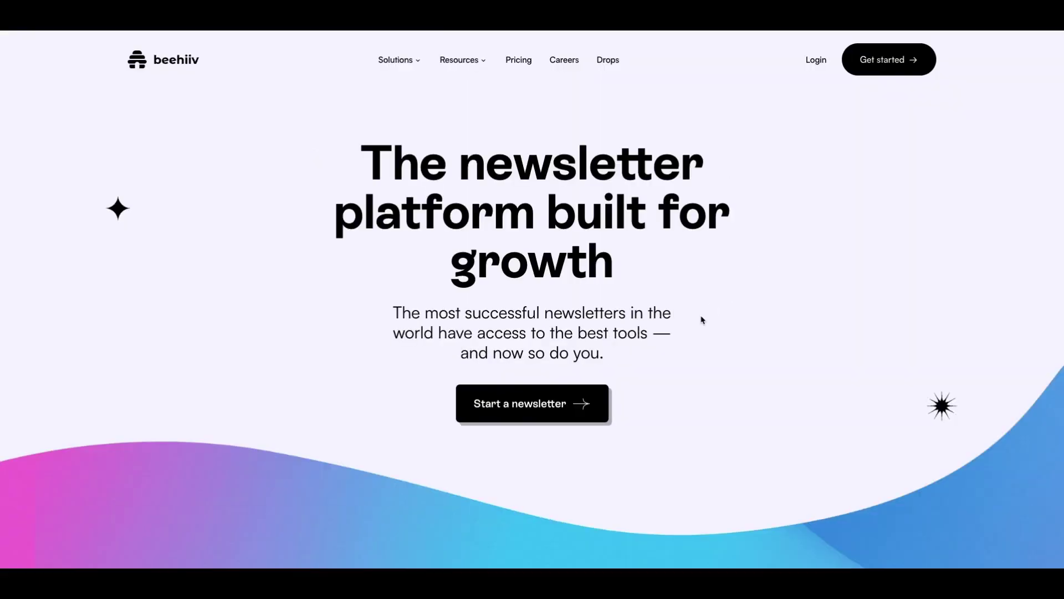